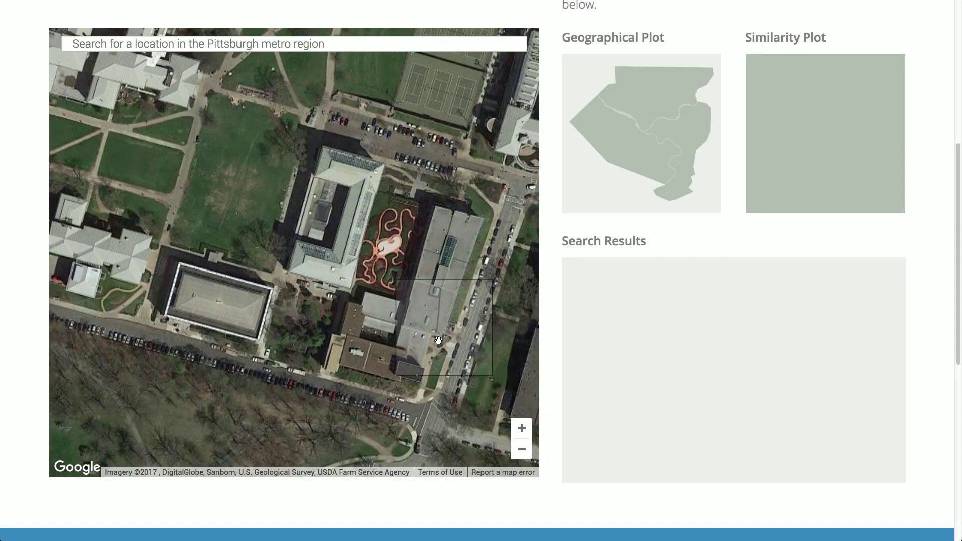
Pan the Pittsburgh map to the campus tennis courts and search for similar-looking tiles
{"action": "left_click_drag", "start_coordinate": [301, 200], "coordinate": [186, 300]}
{"action": "left_click_drag", "start_coordinate": [186, 188], "coordinate": [200, 253]}
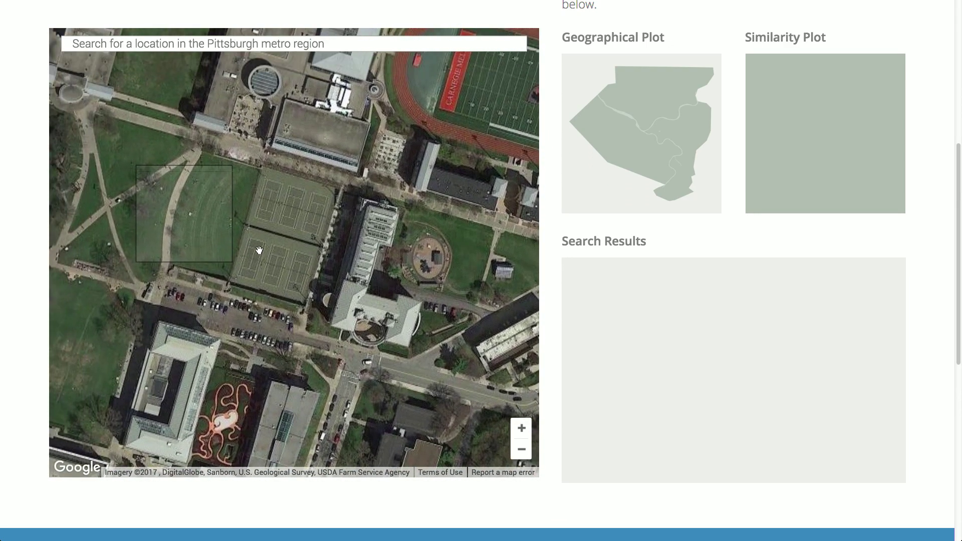
{"action": "left_click", "coordinate": [292, 219]}
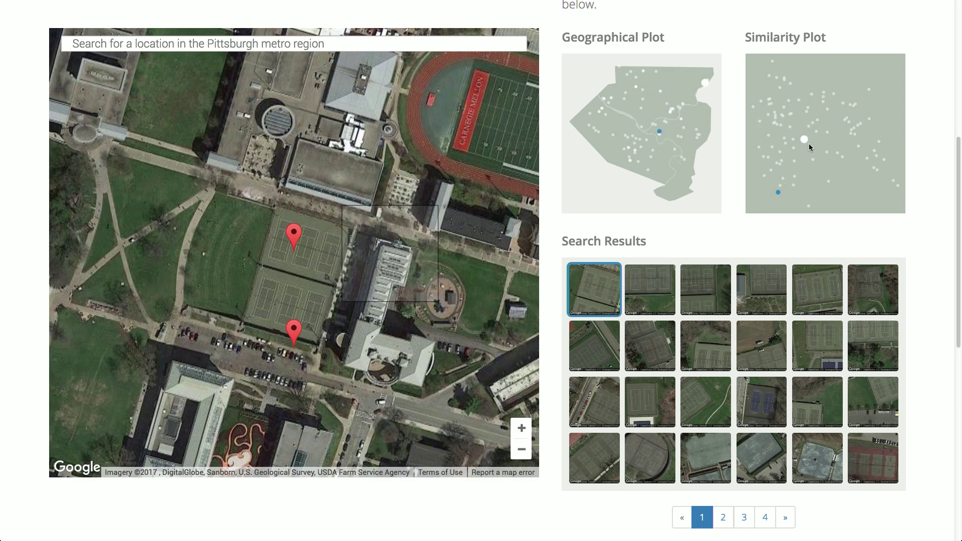
Step through tennis-court matches two to five, return to campus, and centre the football stadium
{"action": "left_click", "coordinate": [654, 291]}
{"action": "left_click", "coordinate": [695, 292]}
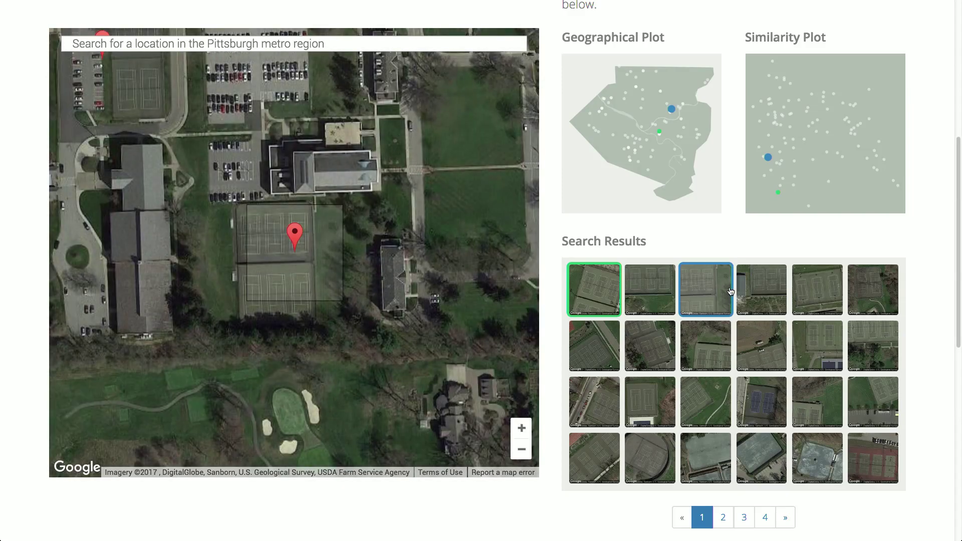
{"action": "left_click", "coordinate": [766, 292]}
{"action": "left_click", "coordinate": [812, 291]}
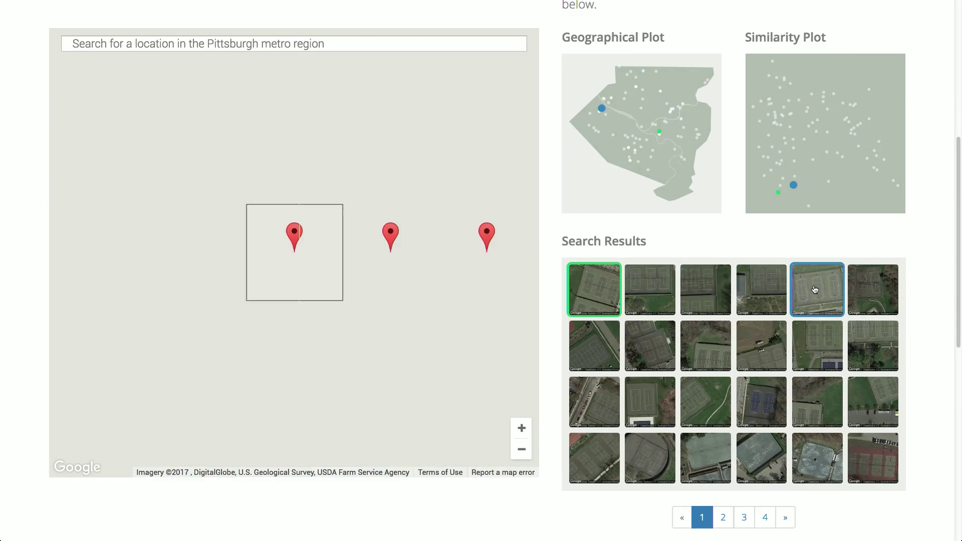
{"action": "left_click", "coordinate": [603, 296]}
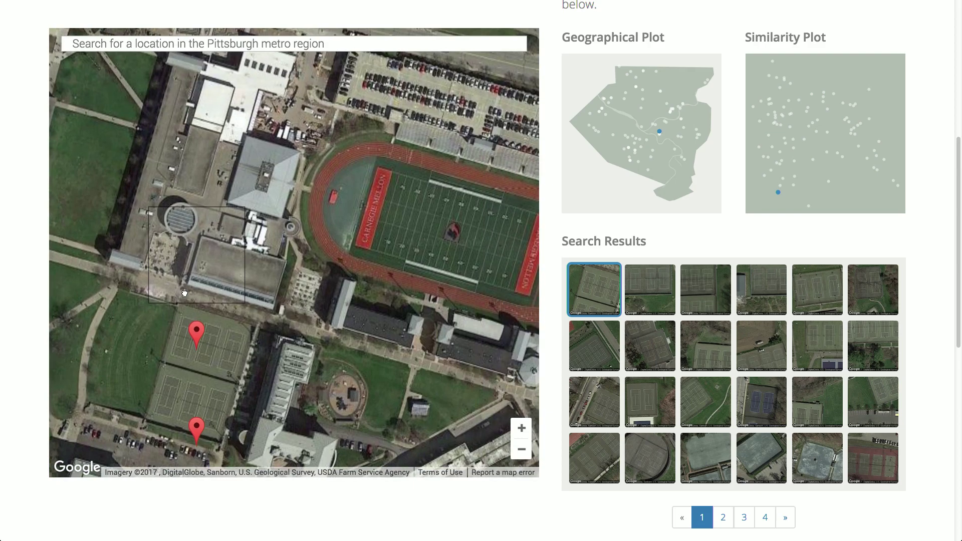
{"action": "left_click_drag", "start_coordinate": [396, 295], "coordinate": [232, 314]}
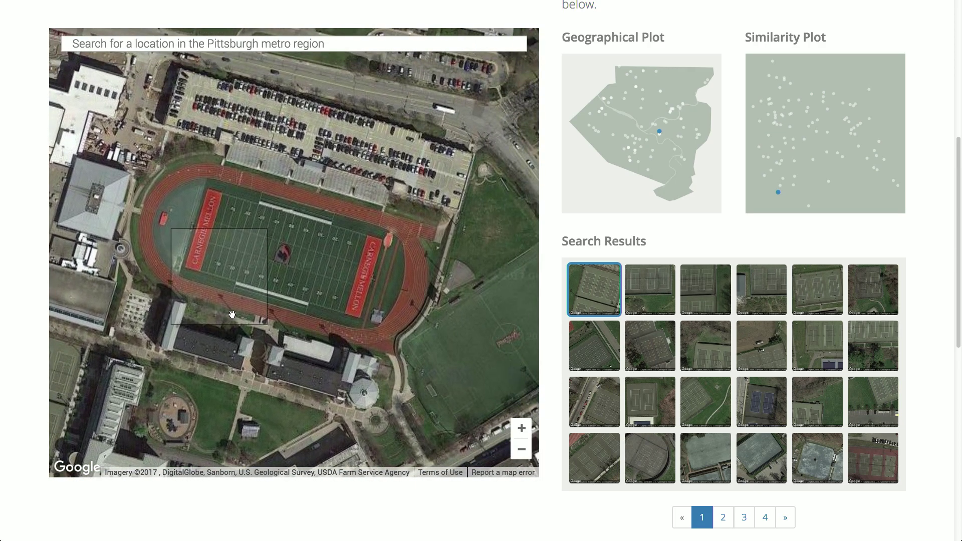
Search for tiles like the stadium's football field and view matches two through five, including North Hills
{"action": "left_click", "coordinate": [286, 267]}
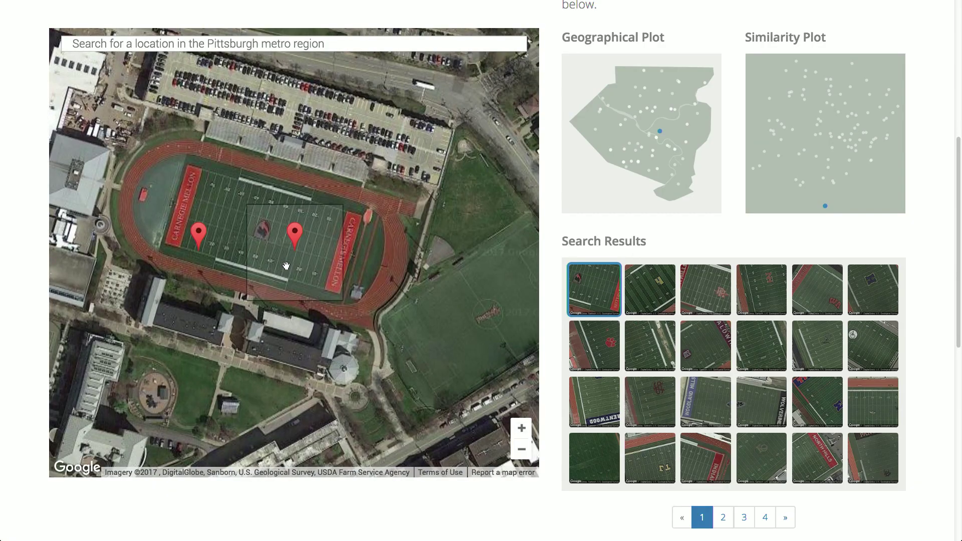
{"action": "left_click", "coordinate": [657, 289]}
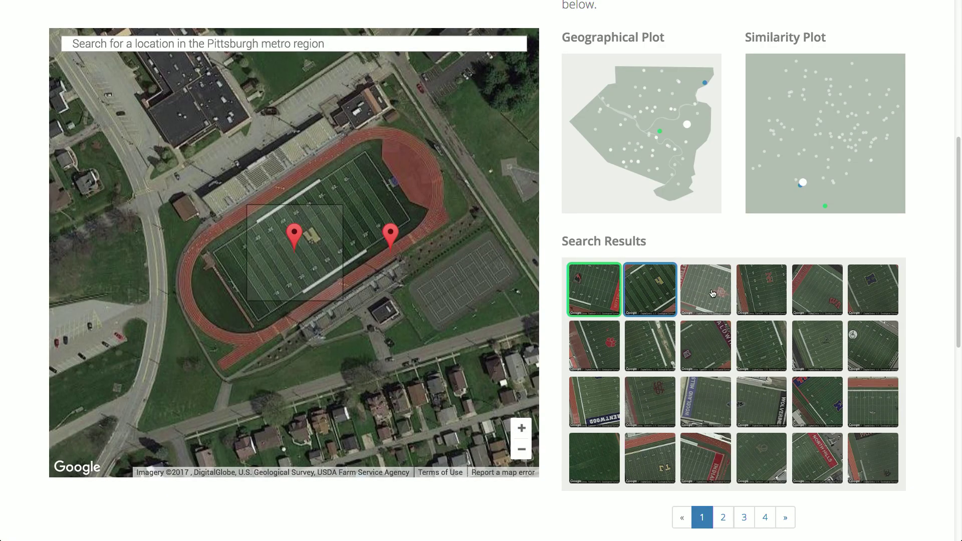
{"action": "left_click", "coordinate": [725, 293]}
{"action": "left_click", "coordinate": [774, 293]}
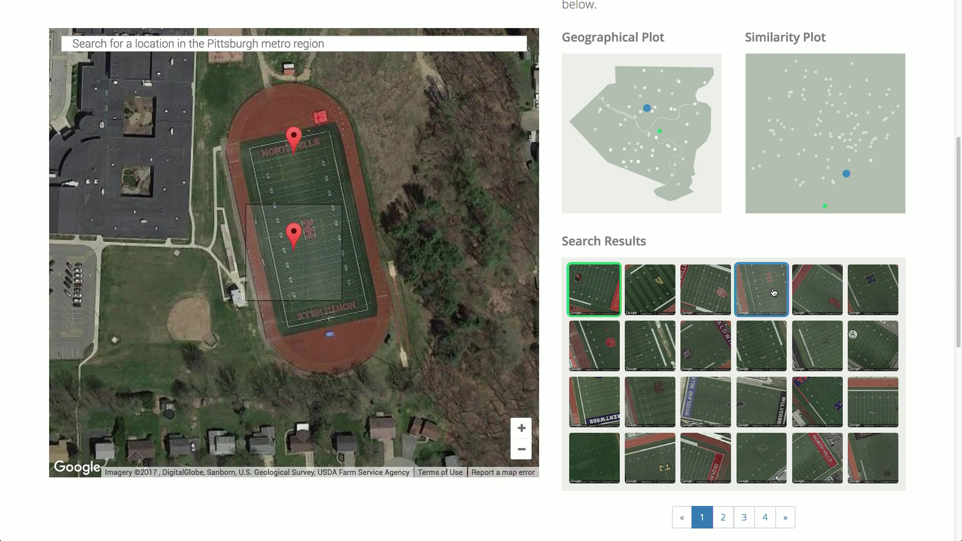
{"action": "left_click", "coordinate": [796, 293]}
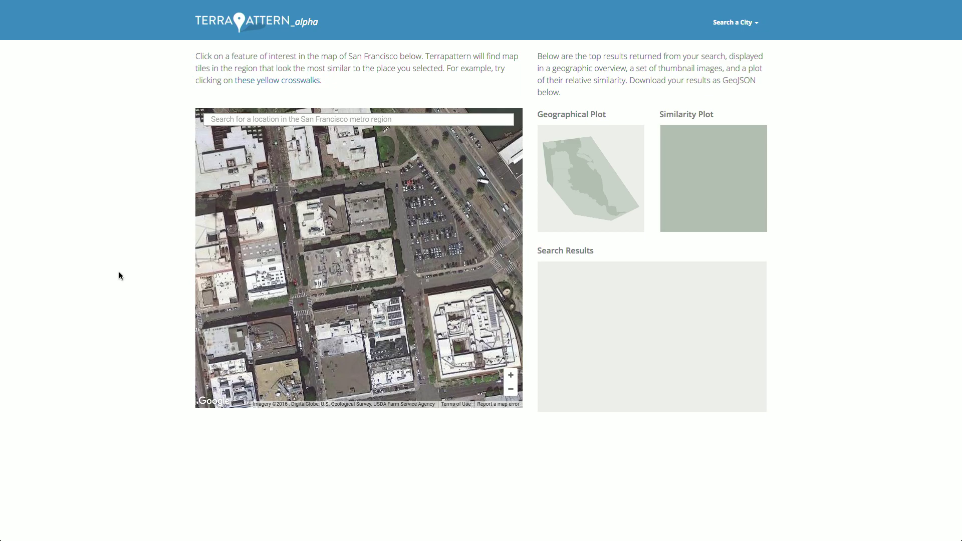
Zoom out over the northern waterfront, zoom in on Aquatic Park's curved pier, and search its rounded tip
{"action": "scroll", "coordinate": [362, 229], "scroll_direction": "down", "scroll_amount": 3}
{"action": "left_click_drag", "start_coordinate": [362, 230], "coordinate": [444, 290]}
{"action": "scroll", "coordinate": [443, 290], "scroll_direction": "down", "scroll_amount": 2}
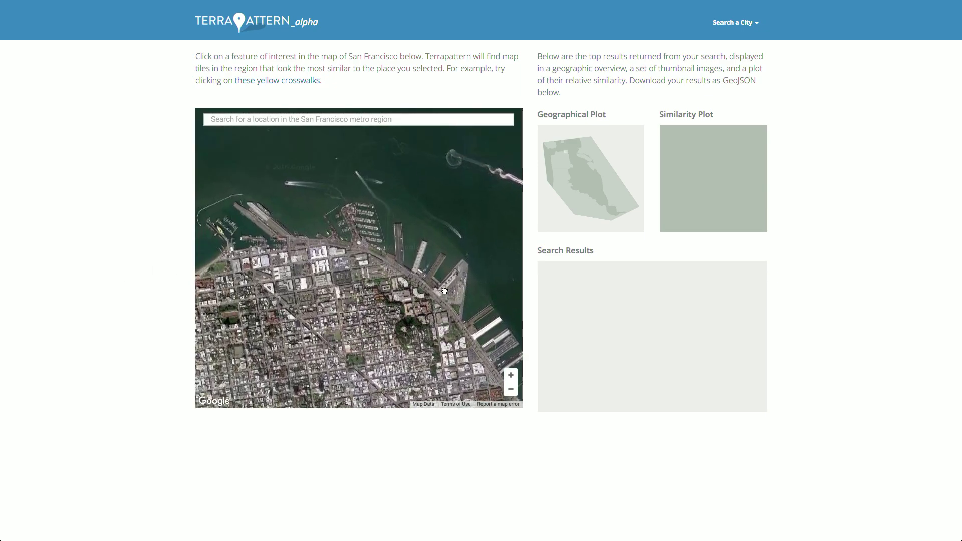
{"action": "scroll", "coordinate": [444, 291], "scroll_direction": "down", "scroll_amount": 2}
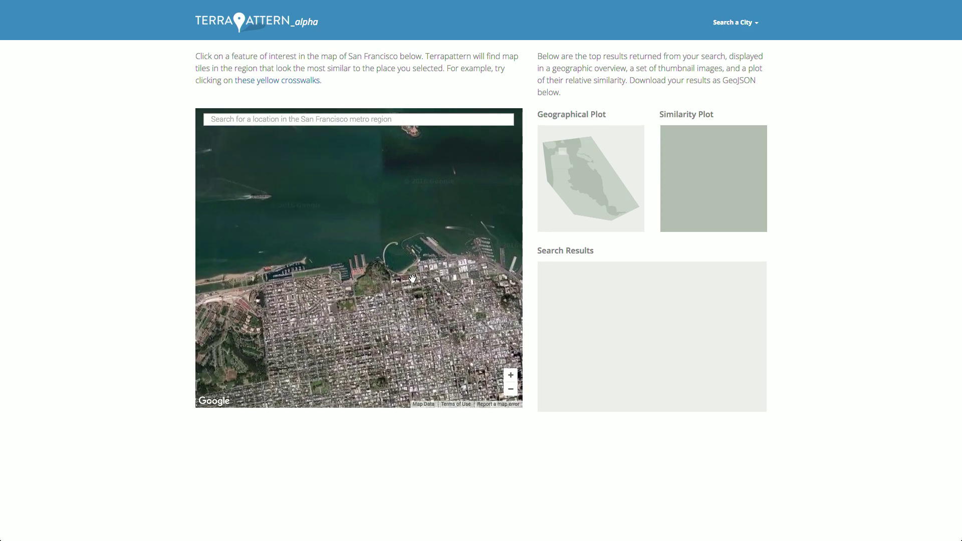
{"action": "scroll", "coordinate": [366, 247], "scroll_direction": "up", "scroll_amount": 3}
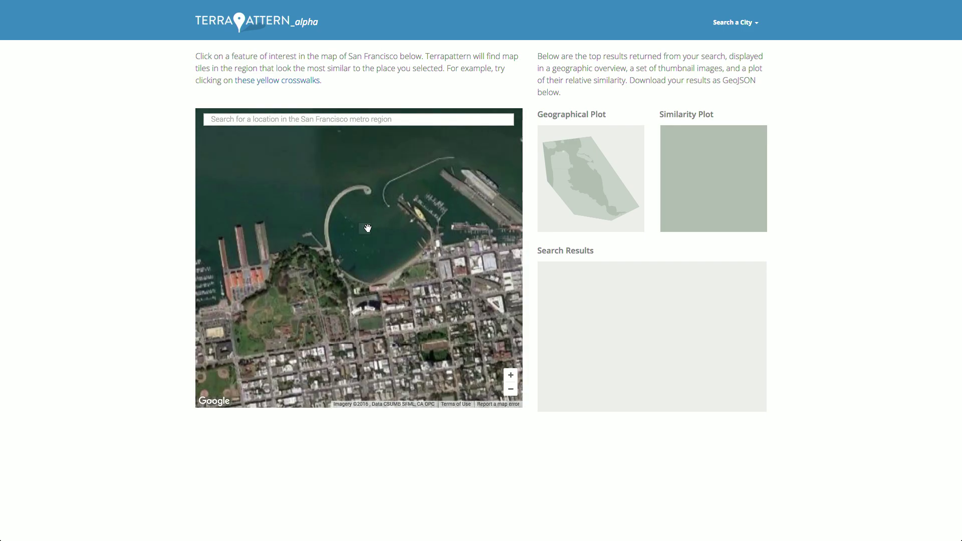
{"action": "scroll", "coordinate": [375, 235], "scroll_direction": "up", "scroll_amount": 2}
{"action": "left_click_drag", "start_coordinate": [398, 269], "coordinate": [387, 288]}
{"action": "scroll", "coordinate": [387, 288], "scroll_direction": "up", "scroll_amount": 1}
{"action": "left_click", "coordinate": [396, 285]}
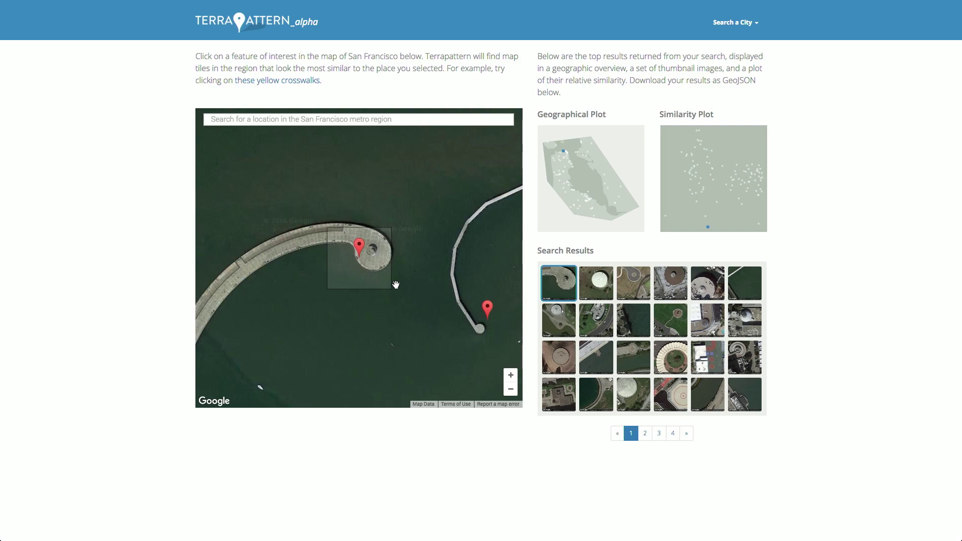
Search the other pier's end, then pan to the marina and search its boat docks
{"action": "left_click", "coordinate": [473, 312]}
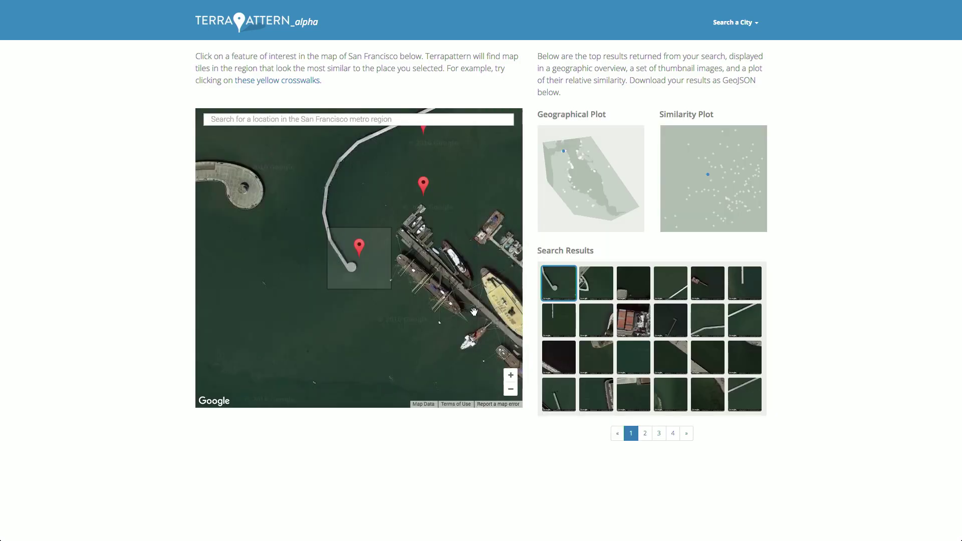
{"action": "left_click_drag", "start_coordinate": [473, 312], "coordinate": [253, 205]}
{"action": "left_click", "coordinate": [407, 194]}
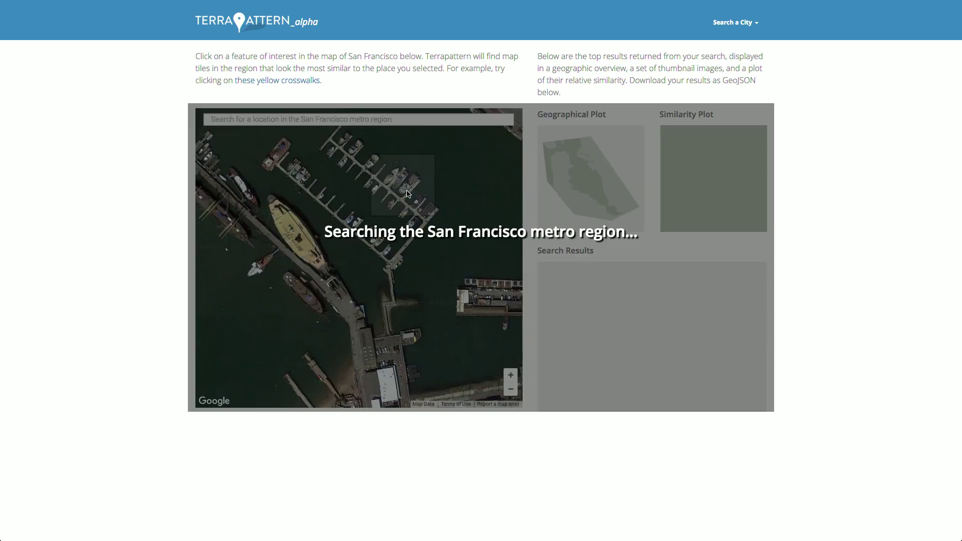
Zoom out to see the marina matches along the city's northeast shoreline
{"action": "scroll", "coordinate": [428, 265], "scroll_direction": "down", "scroll_amount": 2}
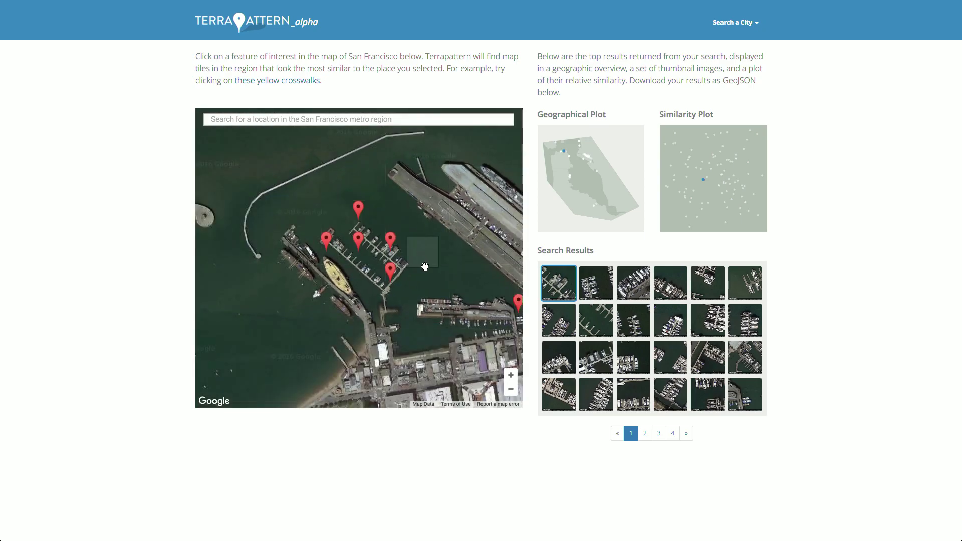
{"action": "scroll", "coordinate": [430, 296], "scroll_direction": "down", "scroll_amount": 2}
{"action": "left_click_drag", "start_coordinate": [483, 401], "coordinate": [416, 271]}
{"action": "scroll", "coordinate": [416, 271], "scroll_direction": "down", "scroll_amount": 3}
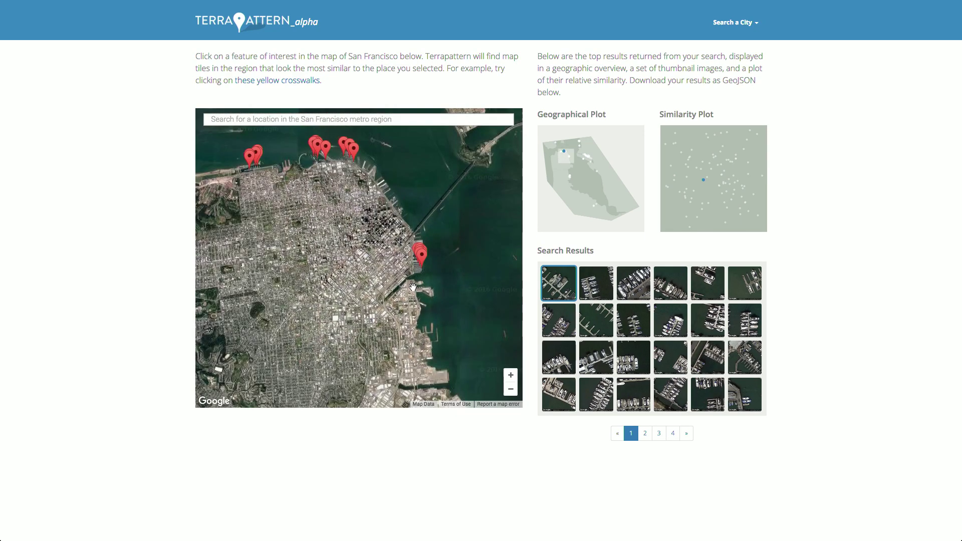
{"action": "scroll", "coordinate": [365, 244], "scroll_direction": "up", "scroll_amount": 5}
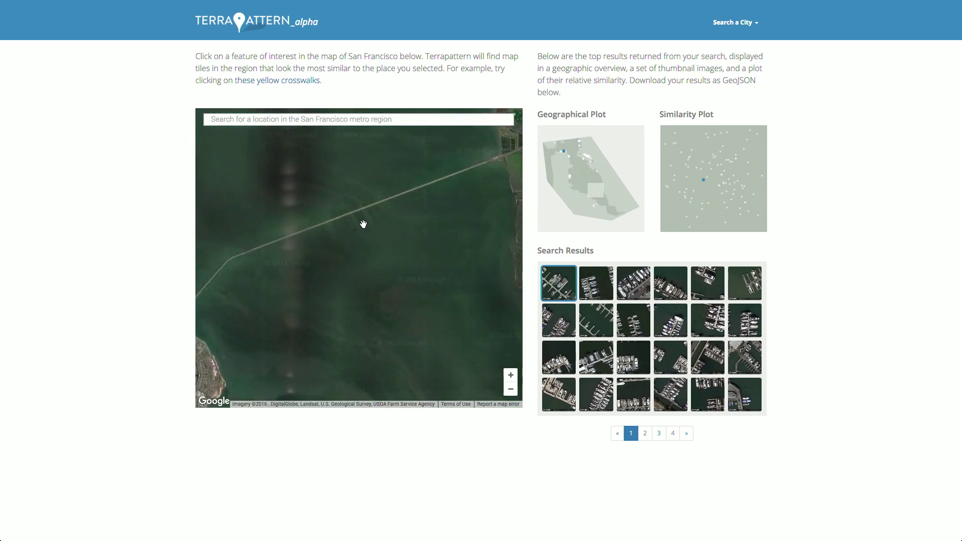
Pan south to the bay salt ponds, zoom in on the power-line tower, and search its tile
{"action": "scroll", "coordinate": [370, 224], "scroll_direction": "up", "scroll_amount": 2}
{"action": "scroll", "coordinate": [343, 263], "scroll_direction": "down", "scroll_amount": 2}
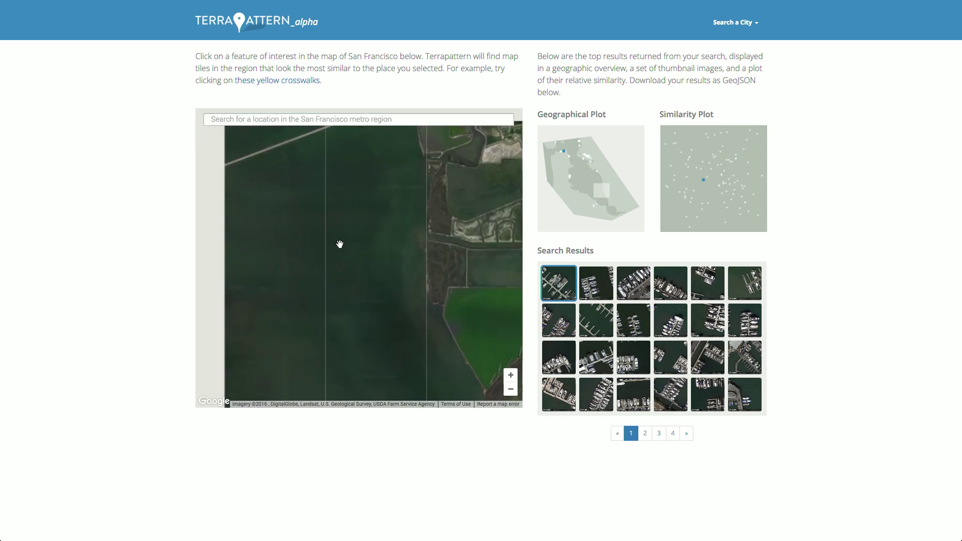
{"action": "left_click_drag", "start_coordinate": [389, 257], "coordinate": [278, 203]}
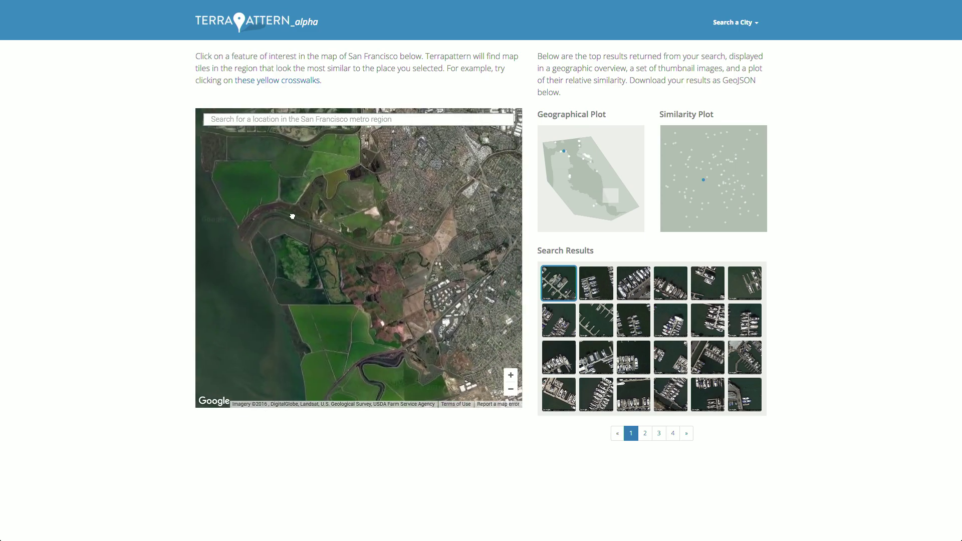
{"action": "scroll", "coordinate": [292, 210], "scroll_direction": "up", "scroll_amount": 2}
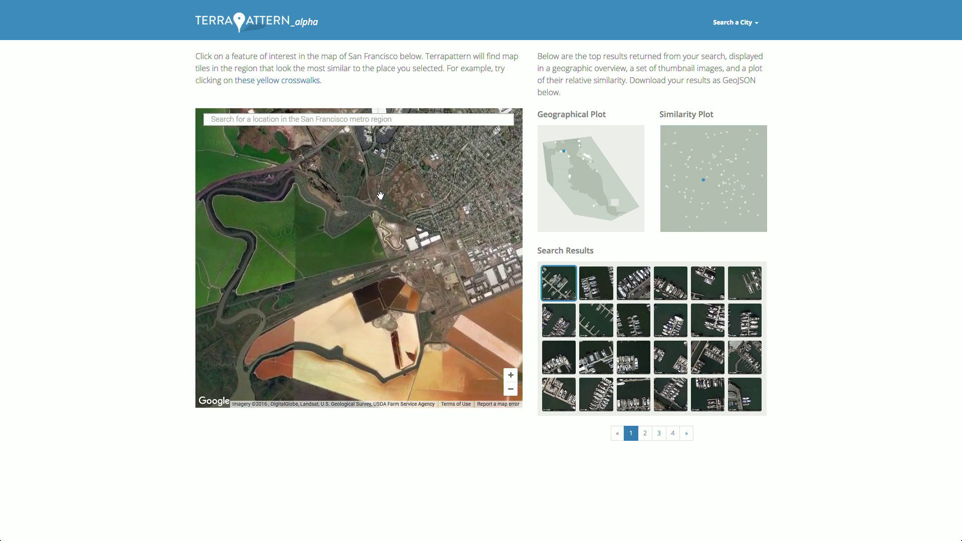
{"action": "left_click_drag", "start_coordinate": [348, 223], "coordinate": [320, 166]}
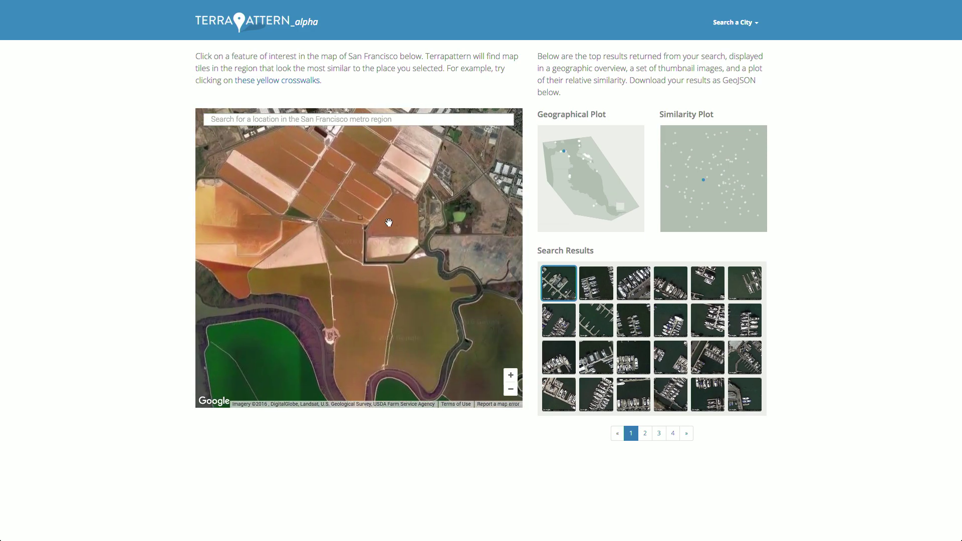
{"action": "left_click_drag", "start_coordinate": [350, 280], "coordinate": [333, 231]}
{"action": "left_click_drag", "start_coordinate": [361, 320], "coordinate": [341, 200]}
{"action": "left_click_drag", "start_coordinate": [393, 273], "coordinate": [433, 318]}
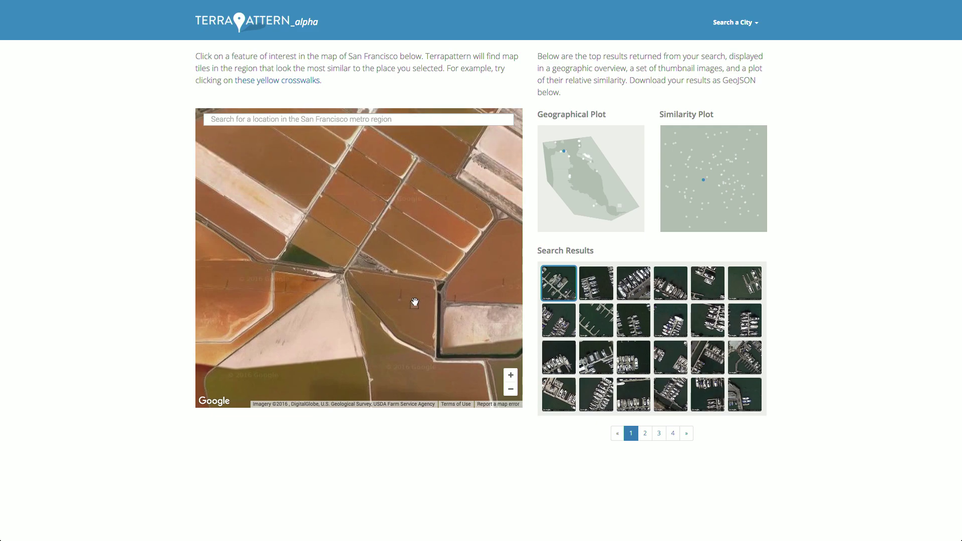
{"action": "scroll", "coordinate": [375, 276], "scroll_direction": "up", "scroll_amount": 4}
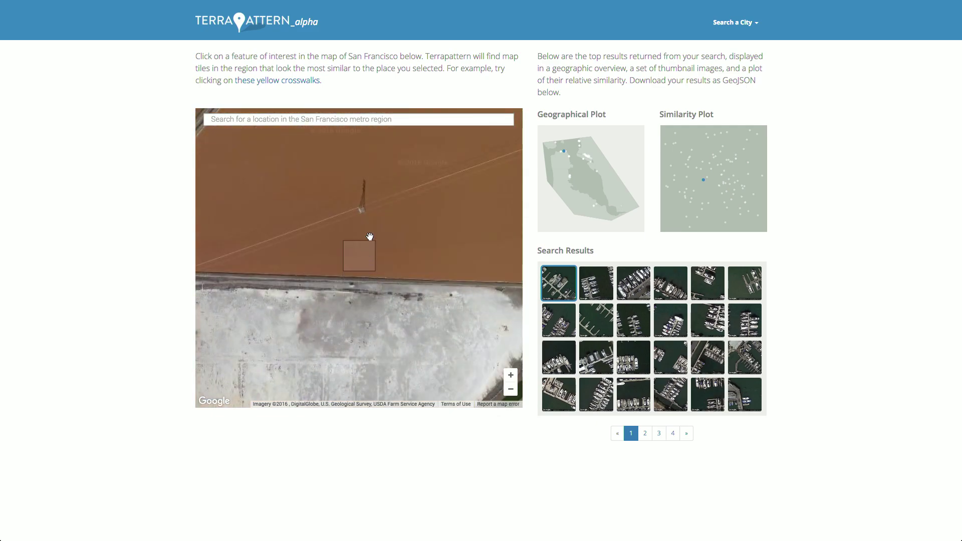
{"action": "left_click", "coordinate": [368, 207]}
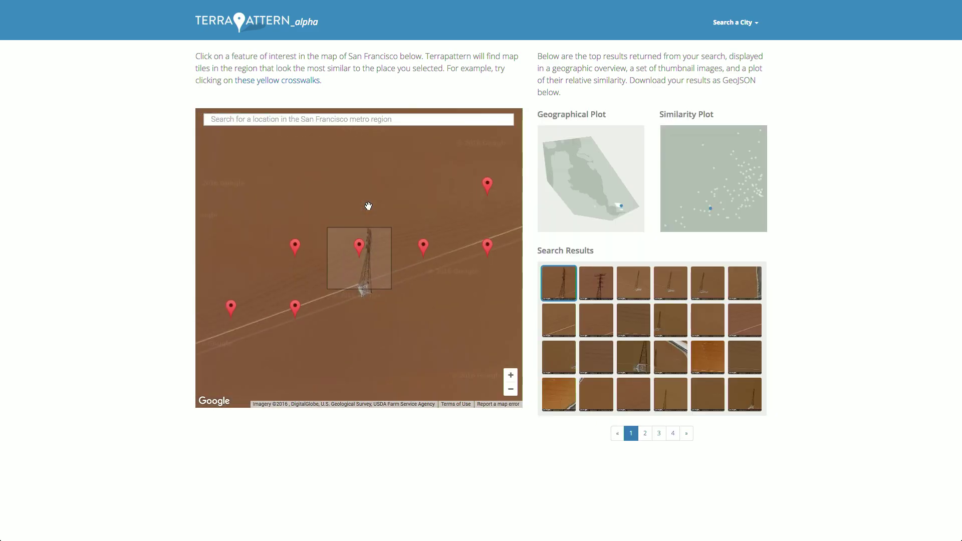
Show power-tower matches two through five on the map in turn
{"action": "left_click", "coordinate": [596, 292]}
{"action": "left_click", "coordinate": [632, 291]}
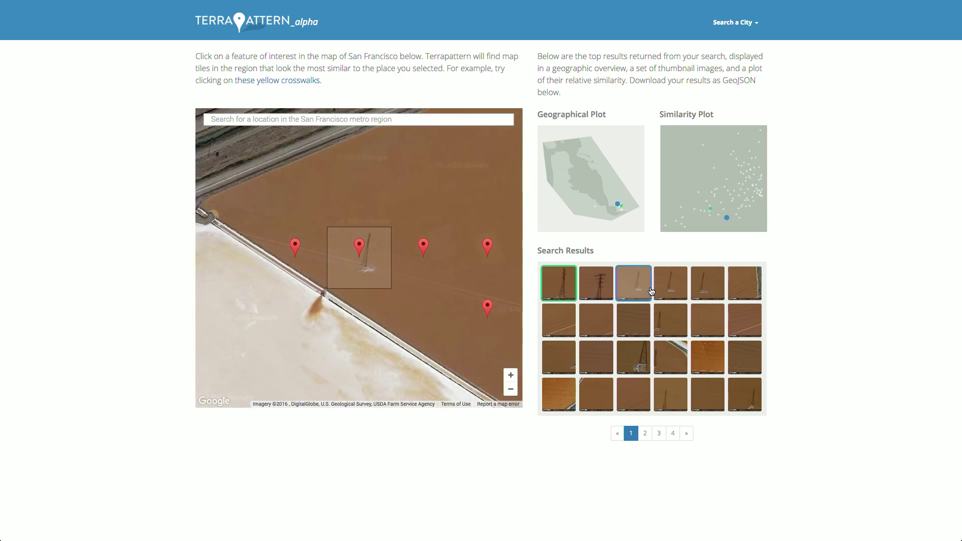
{"action": "left_click", "coordinate": [673, 288]}
{"action": "left_click", "coordinate": [705, 285]}
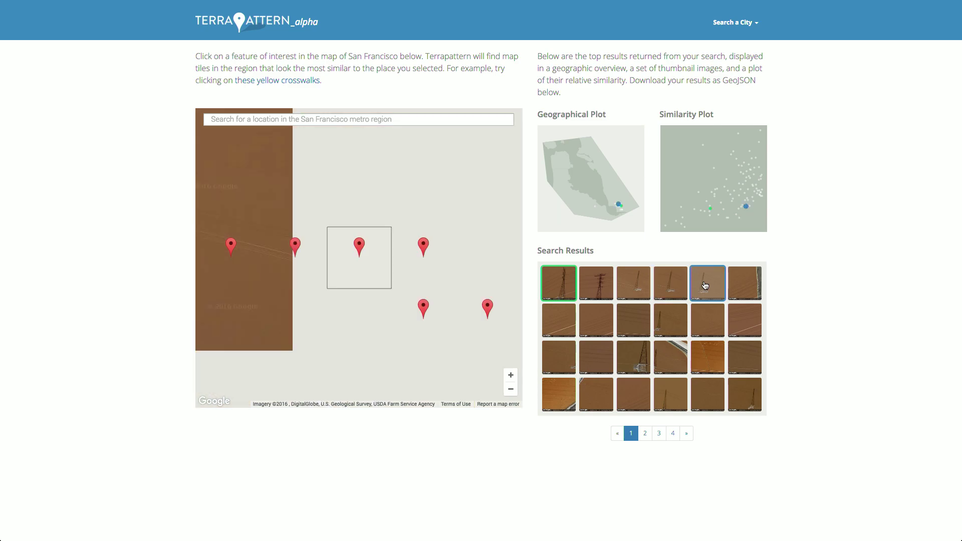